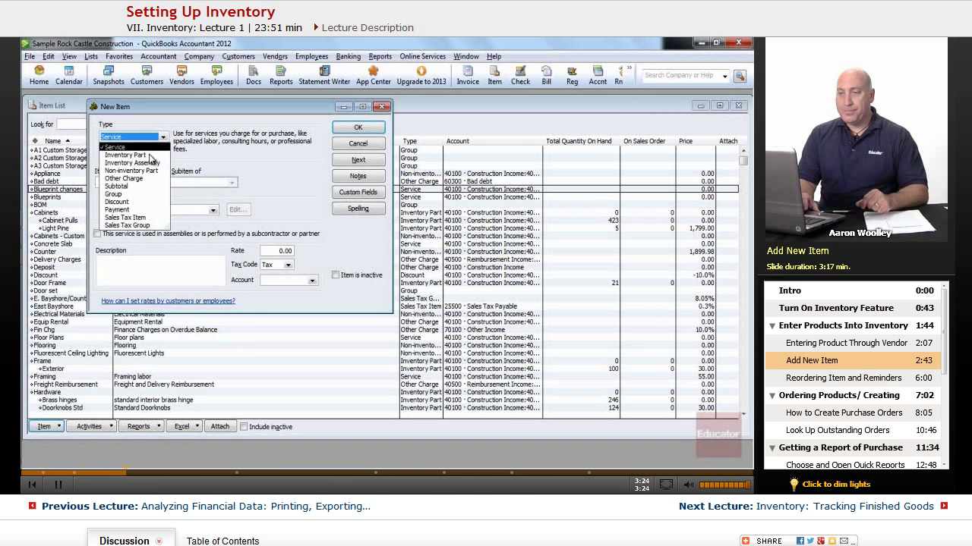
# Make the new item an Inventory Part named Cab 2015
pyautogui.click(144, 155)
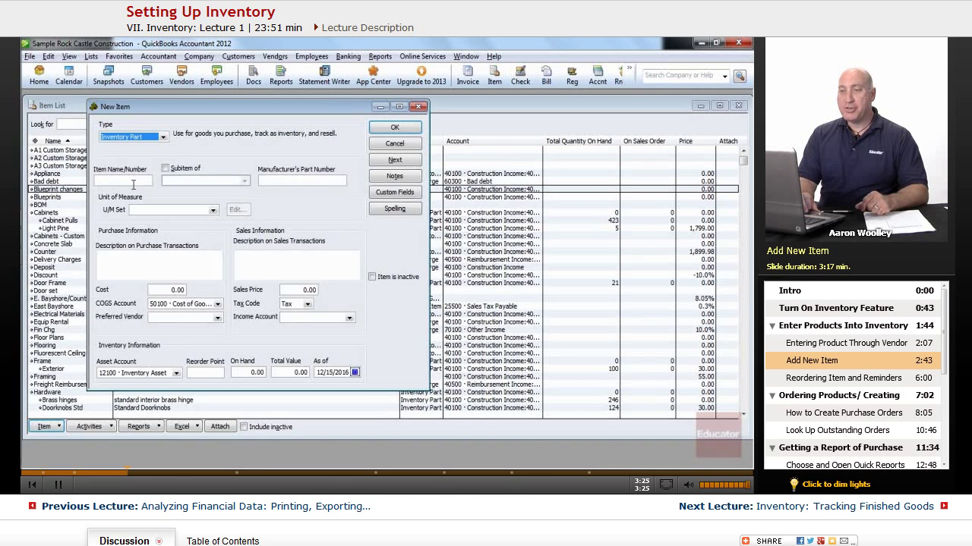
pyautogui.click(133, 181)
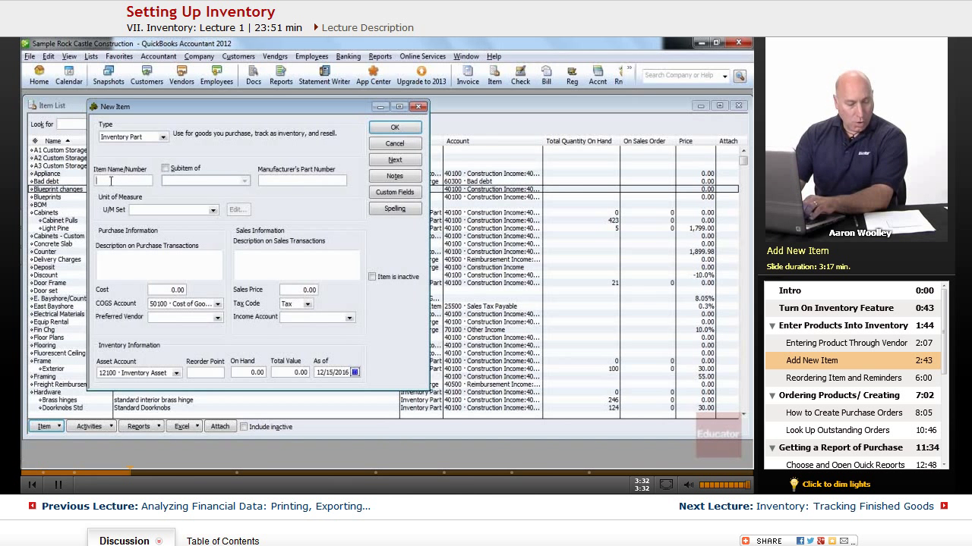
pyautogui.write('Cab')
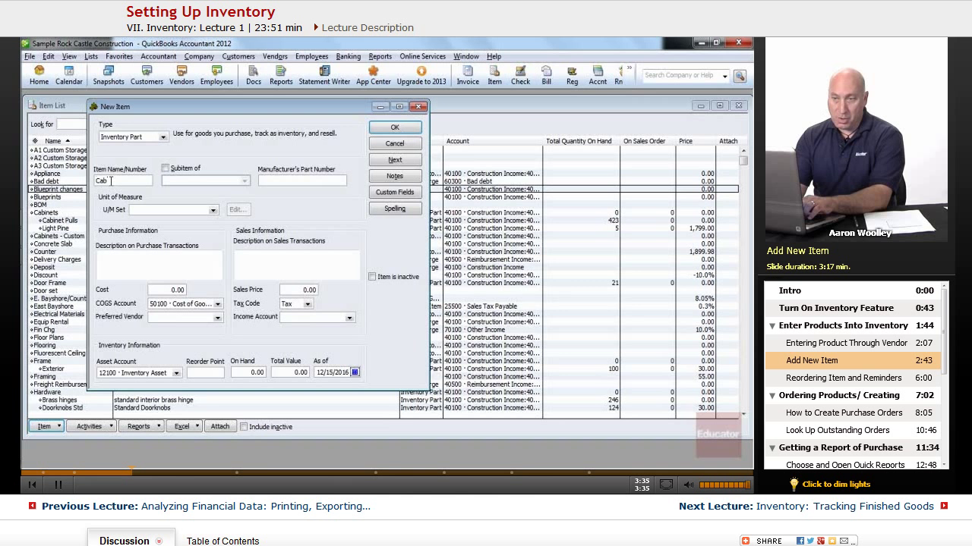
pyautogui.write('l 2015')
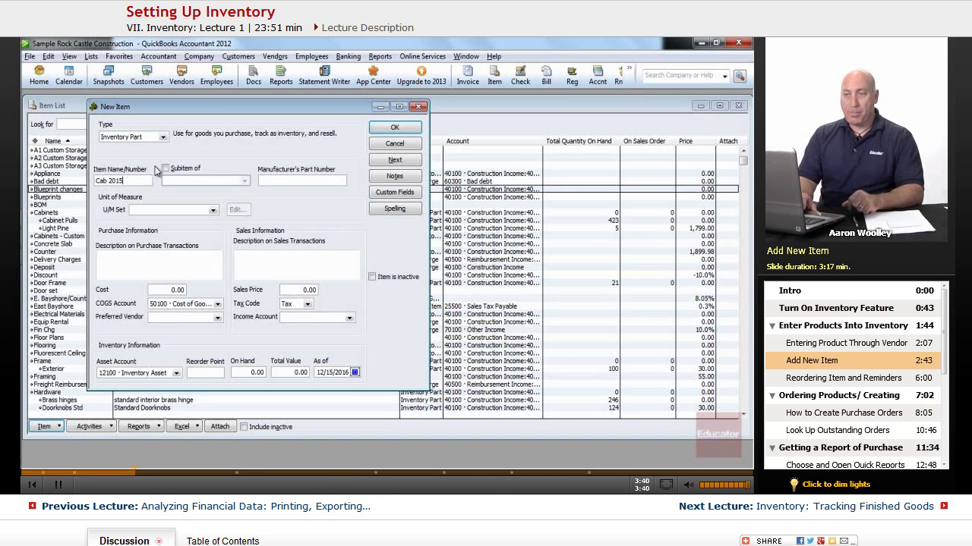
pyautogui.press('Tab')
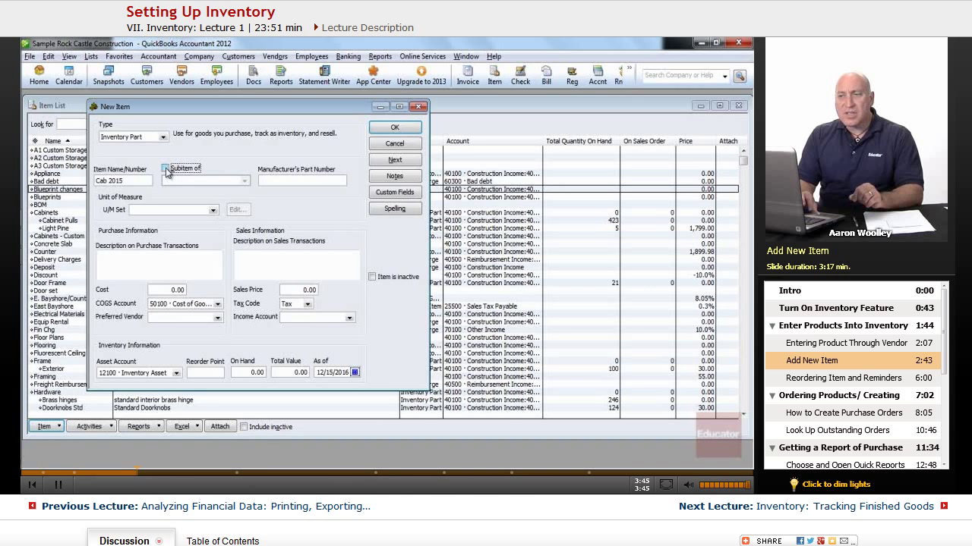
# Mark Cab 2015 as a subitem of Cabinets
pyautogui.click(165, 169)
pyautogui.click(233, 182)
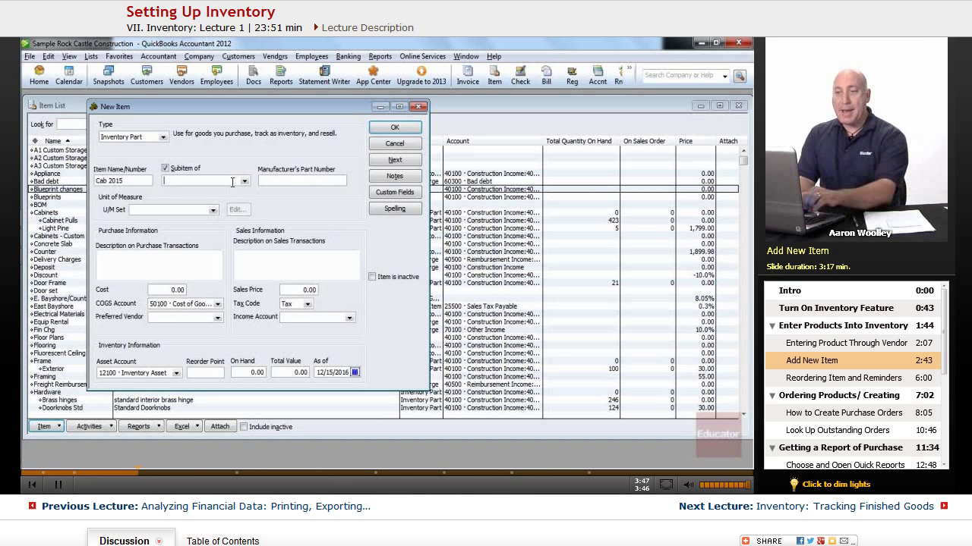
pyautogui.write('Cabinets')
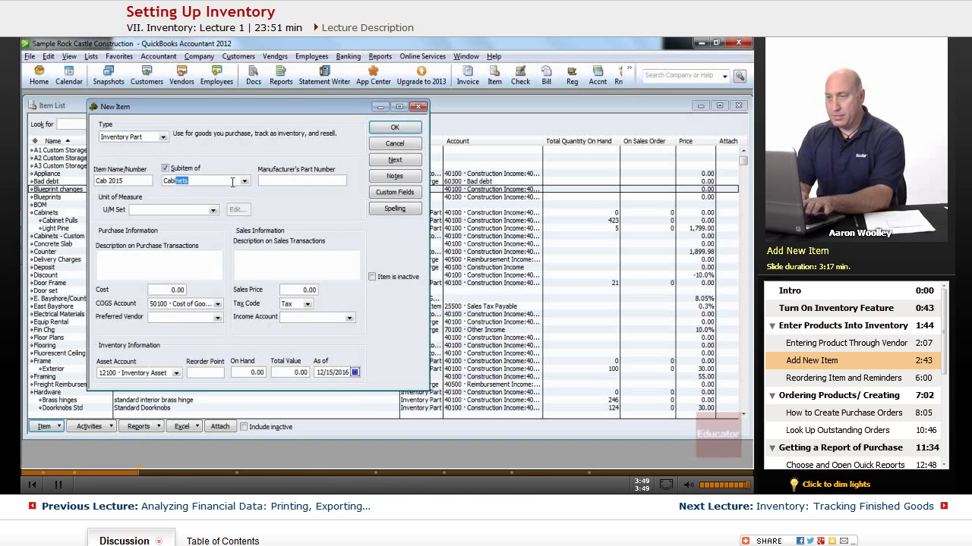
pyautogui.press('Tab')
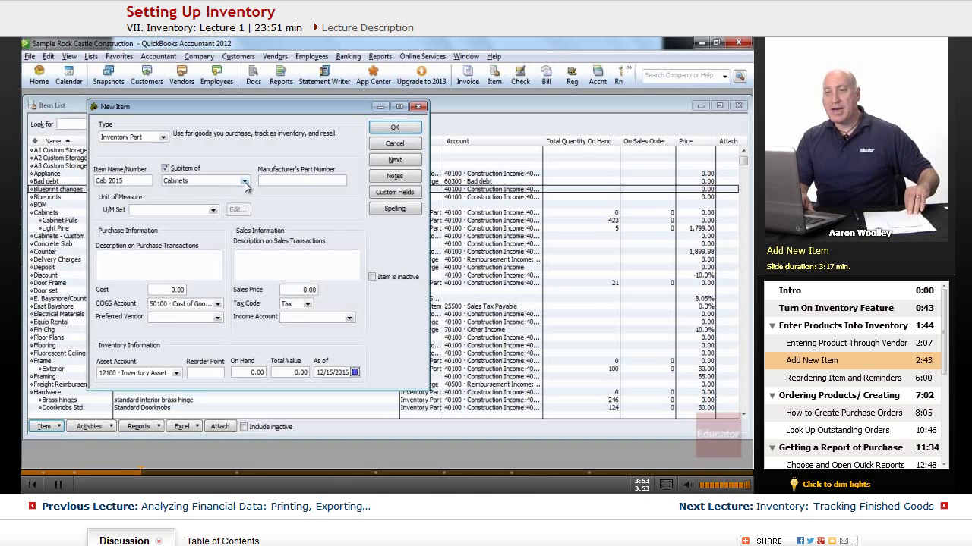
pyautogui.click(244, 183)
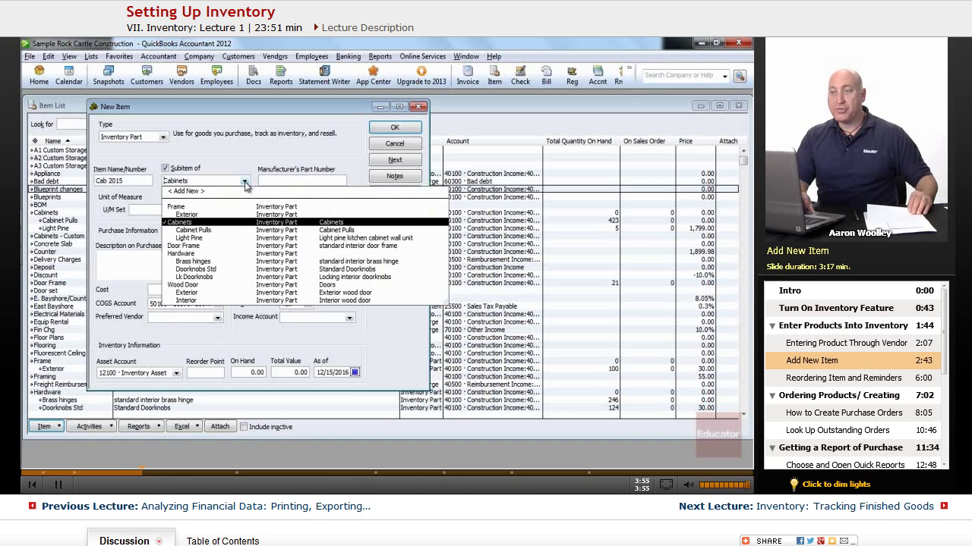
pyautogui.click(179, 223)
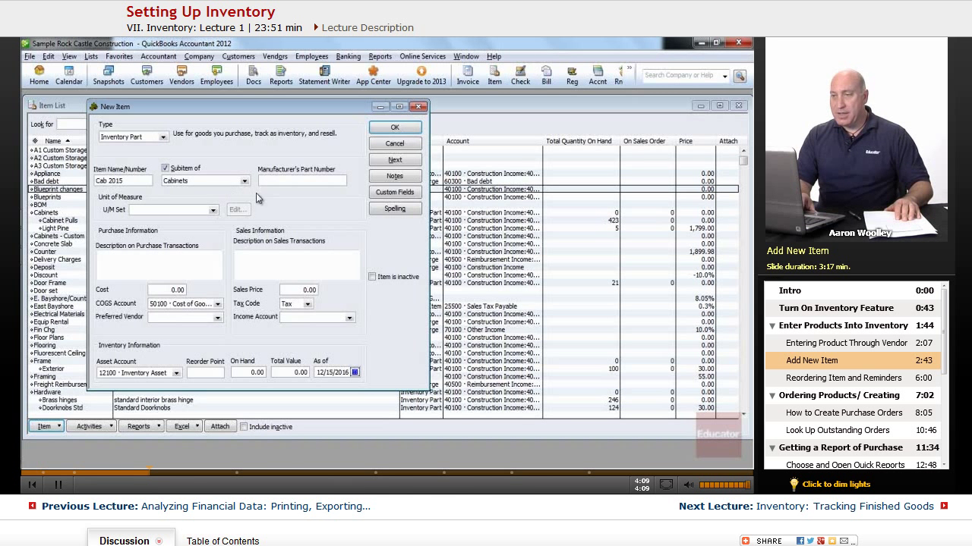
# Enter 'Kitchen Cabinet #2015' as the purchase and sales description and 169.00 as the cost
pyautogui.click(131, 259)
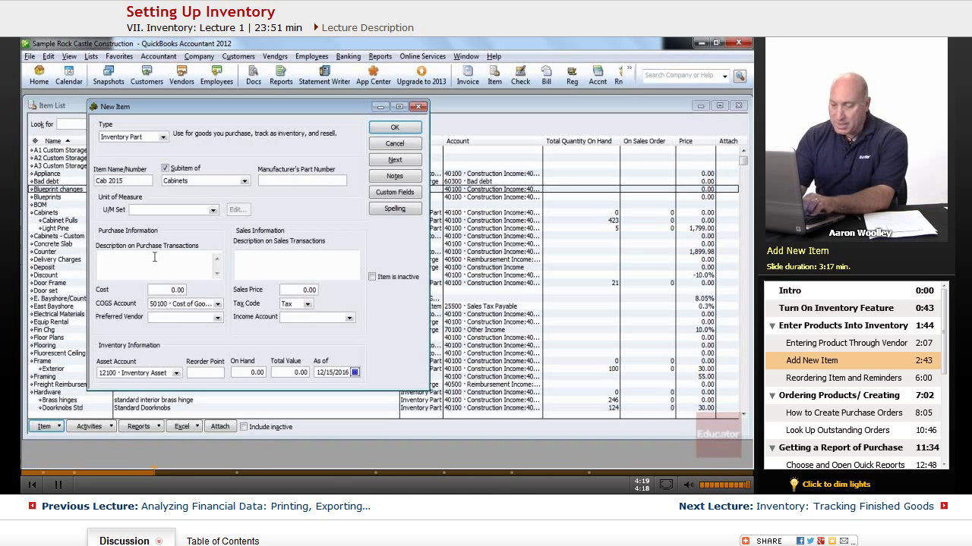
pyautogui.write('Kitchen ')
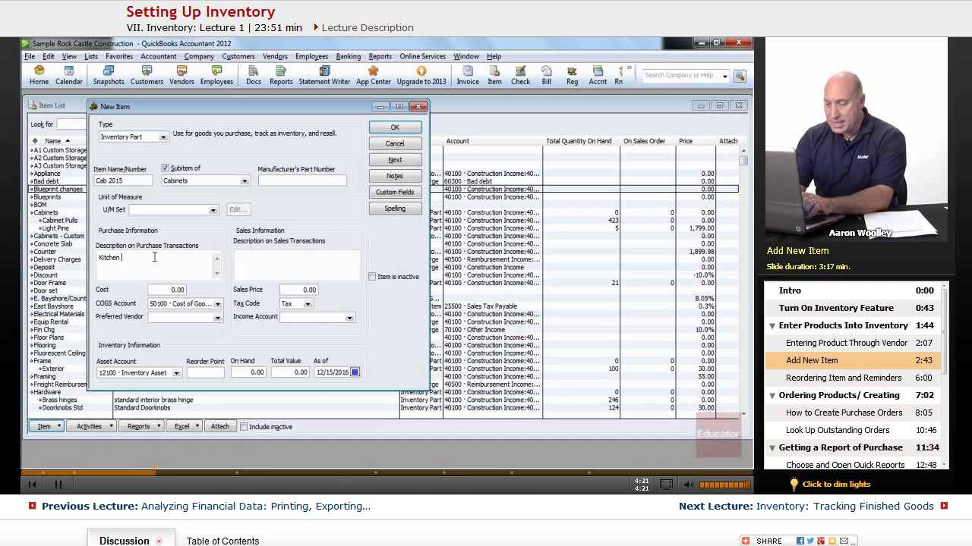
pyautogui.write('Cabint')
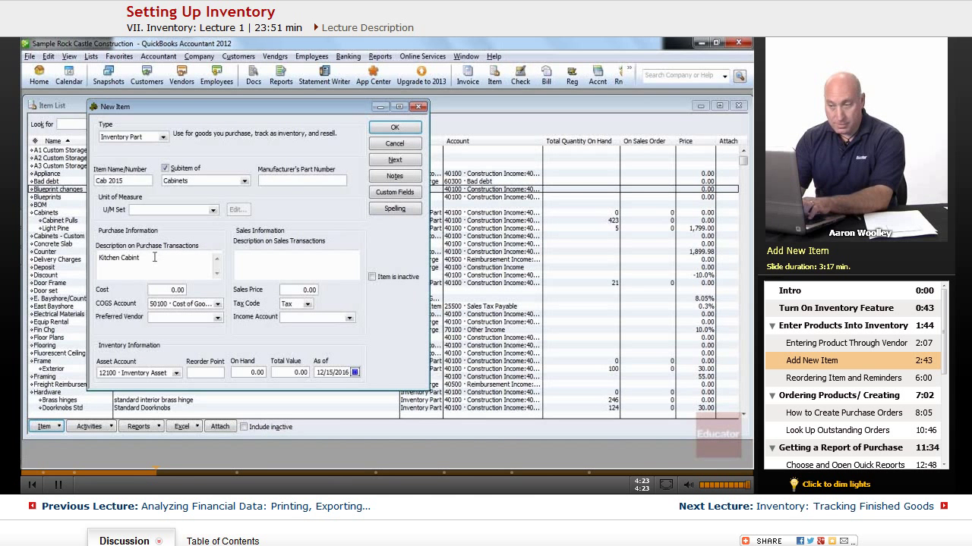
pyautogui.press('BackSpace')
pyautogui.write('et')
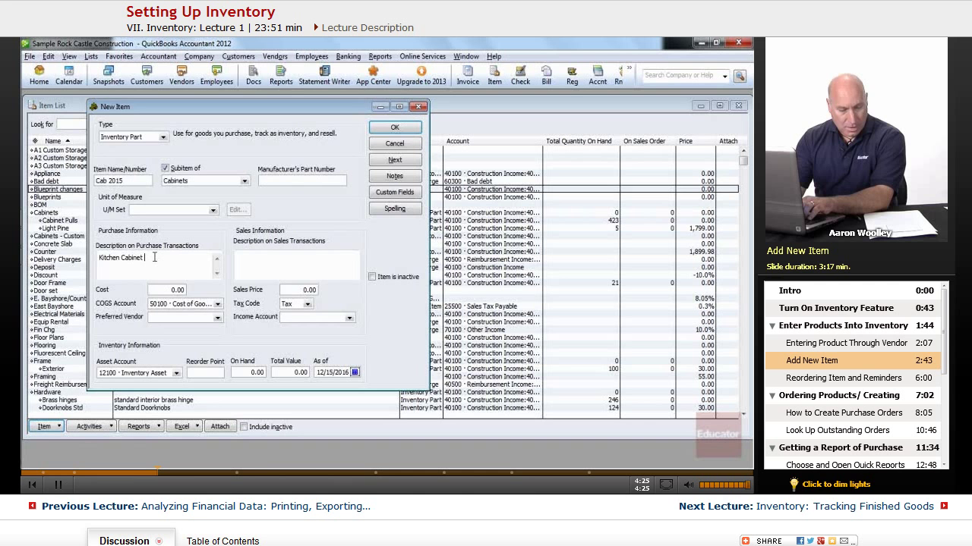
pyautogui.write(' #2015')
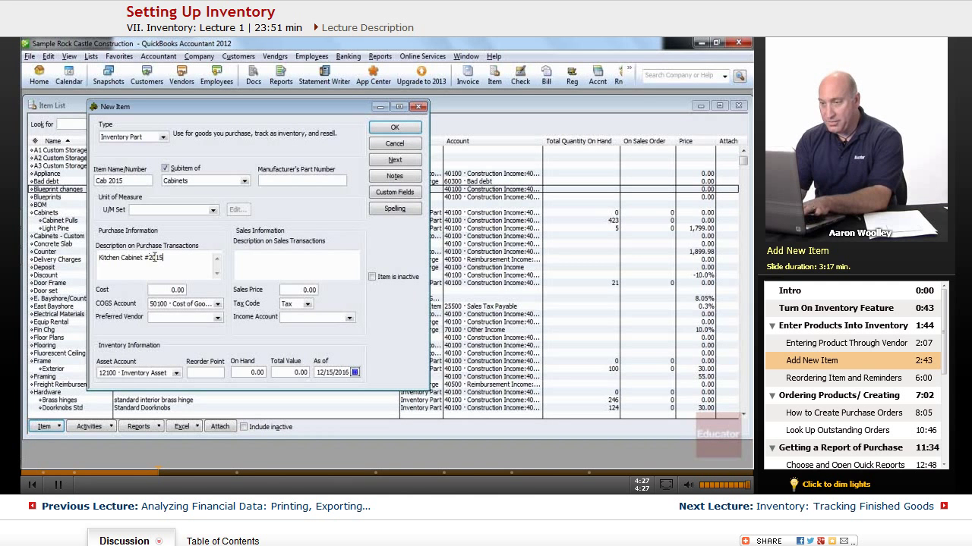
pyautogui.press('Tab')
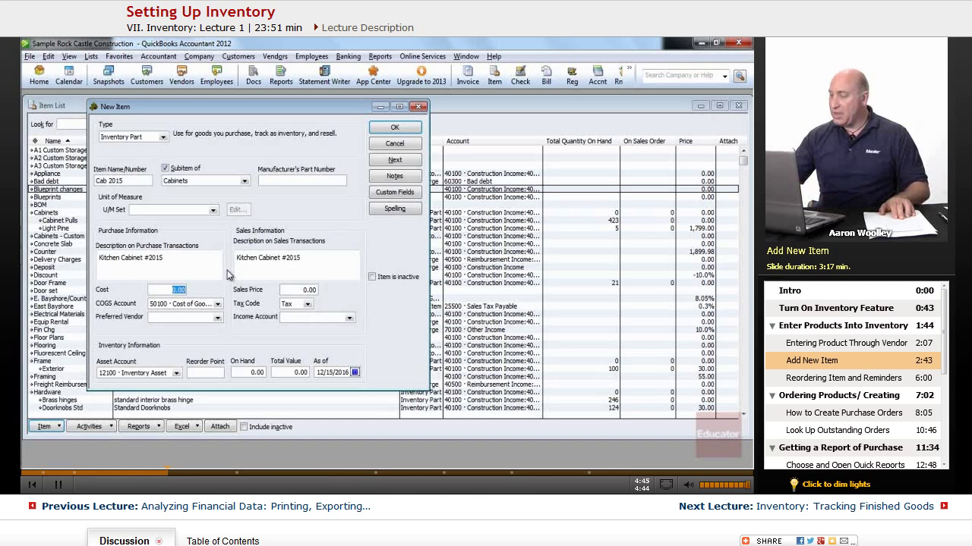
pyautogui.write('169')
pyautogui.press('Tab')
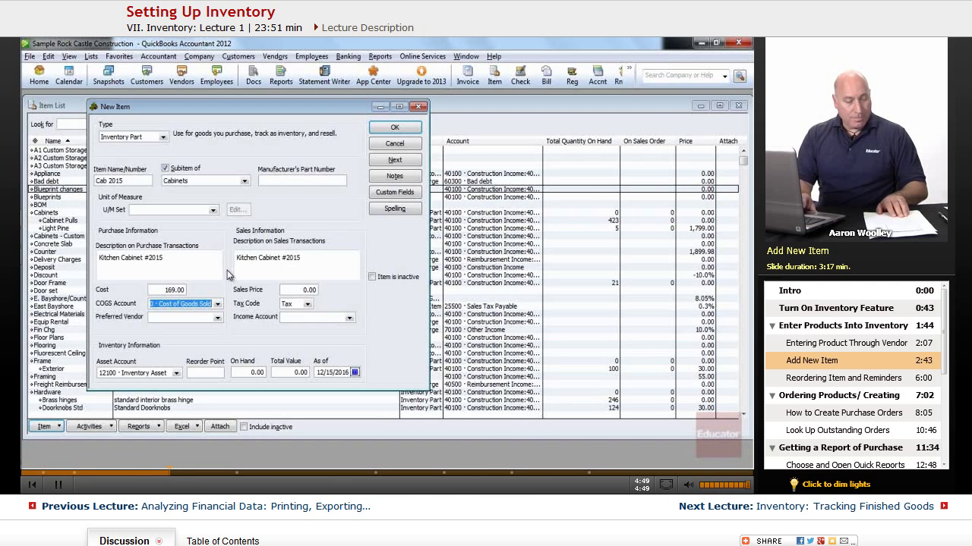
# Choose Thomas Kitchen & Bath as the preferred vendor
pyautogui.click(217, 318)
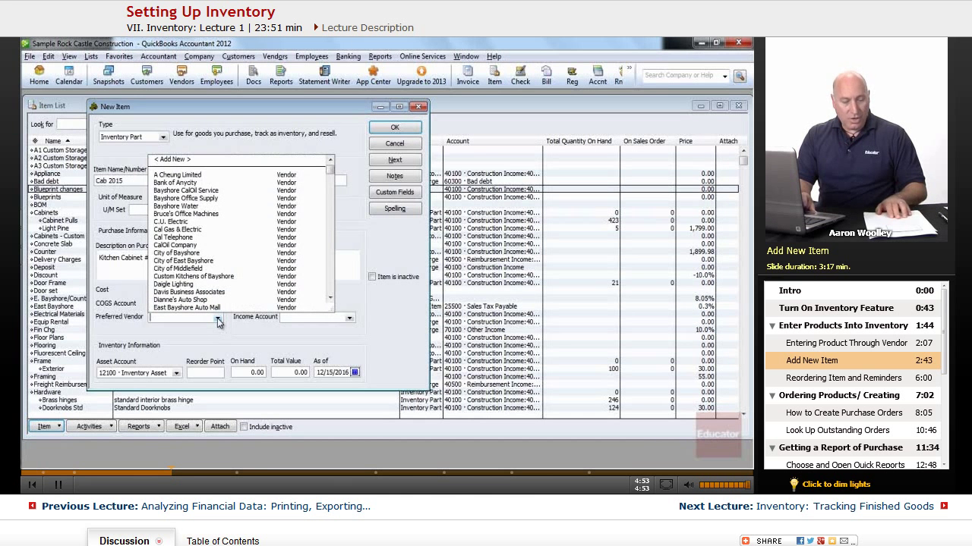
pyautogui.write('Thomas Kitchen & Bath')
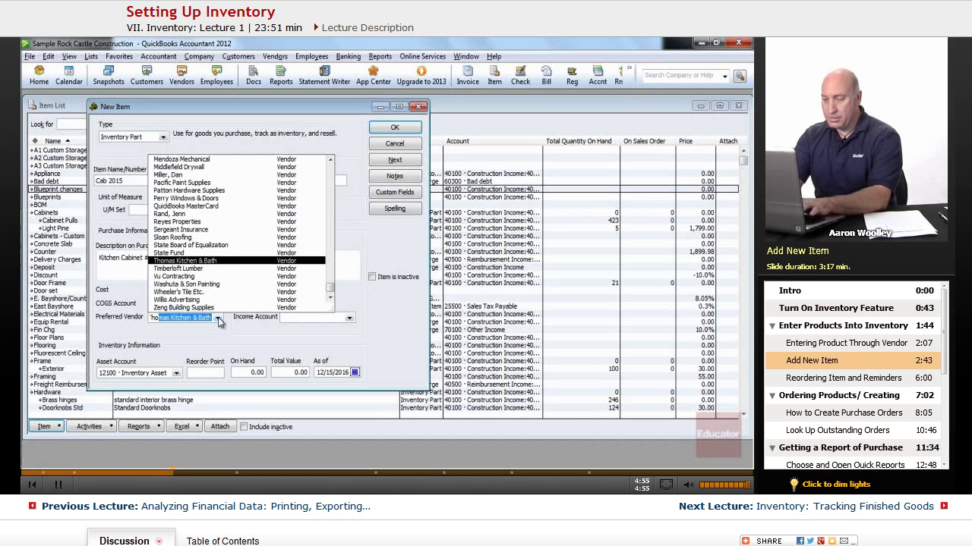
pyautogui.press('Tab')
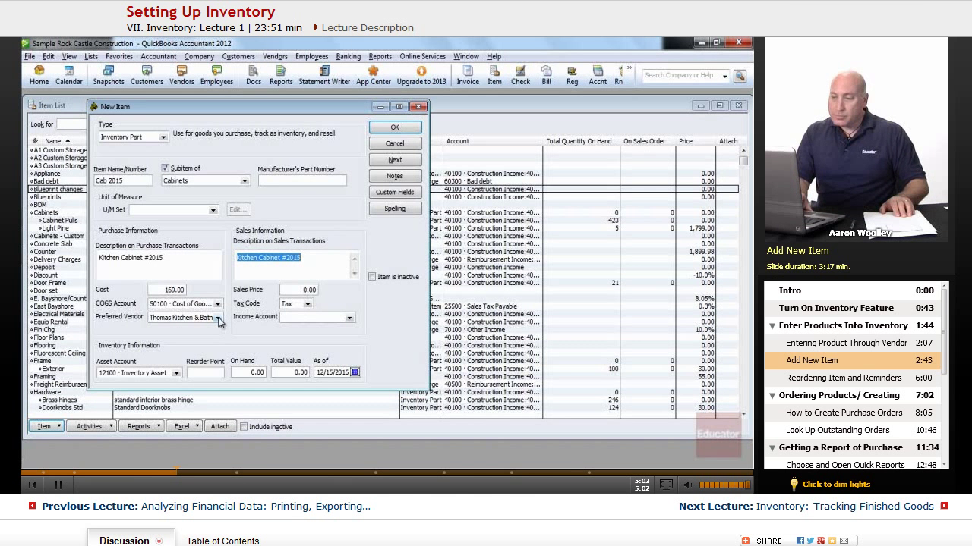
# Set the sales price to 225.00
pyautogui.click(302, 289)
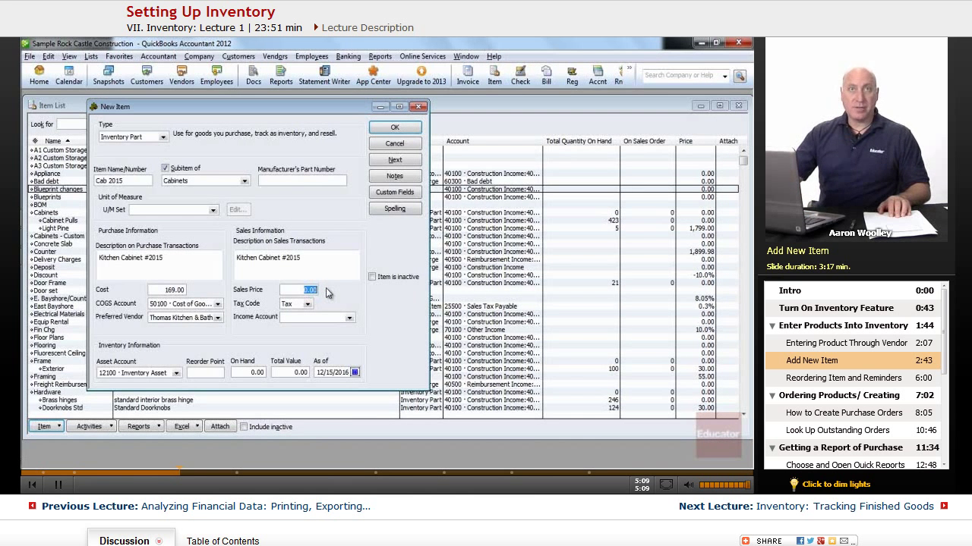
pyautogui.write('225')
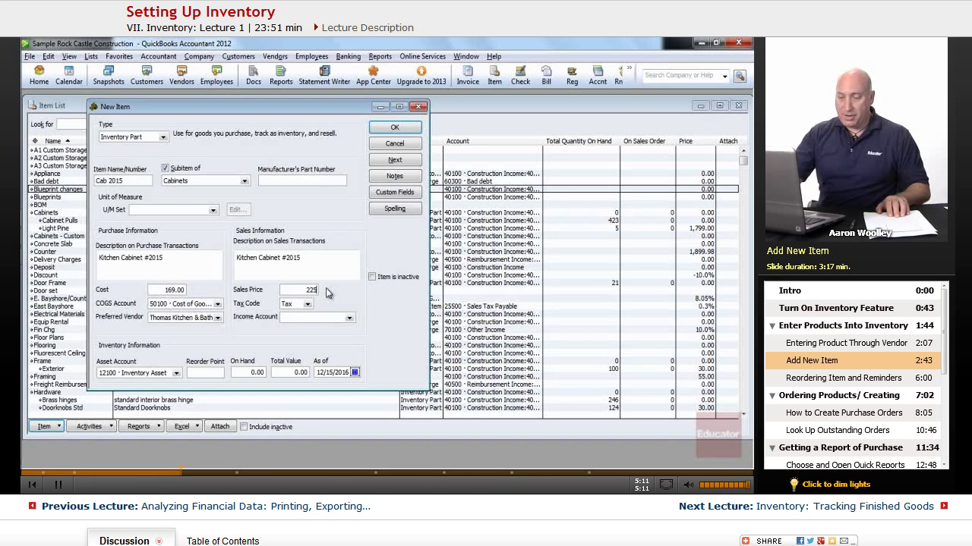
pyautogui.press('Tab')
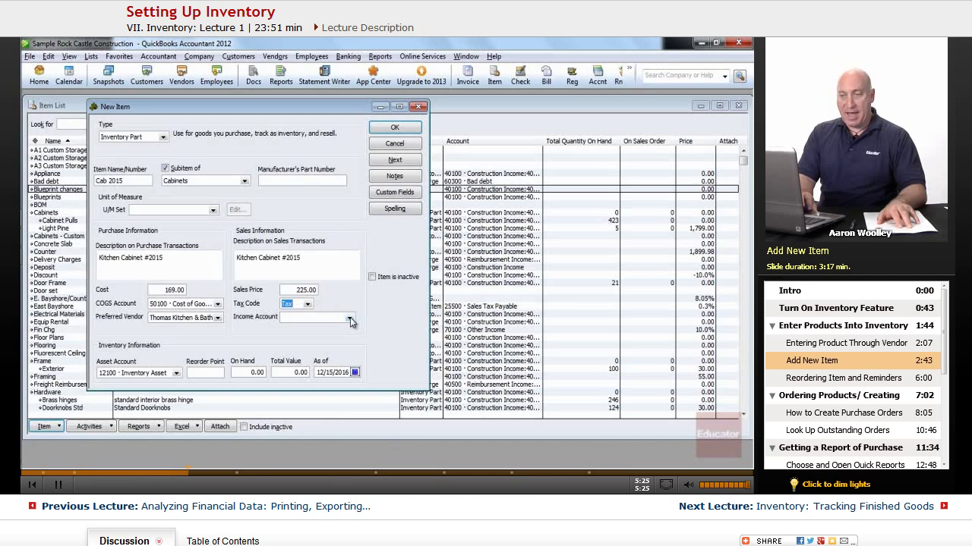
# Pick 40100 Construction Income as Cab 2015's income account
pyautogui.click(349, 319)
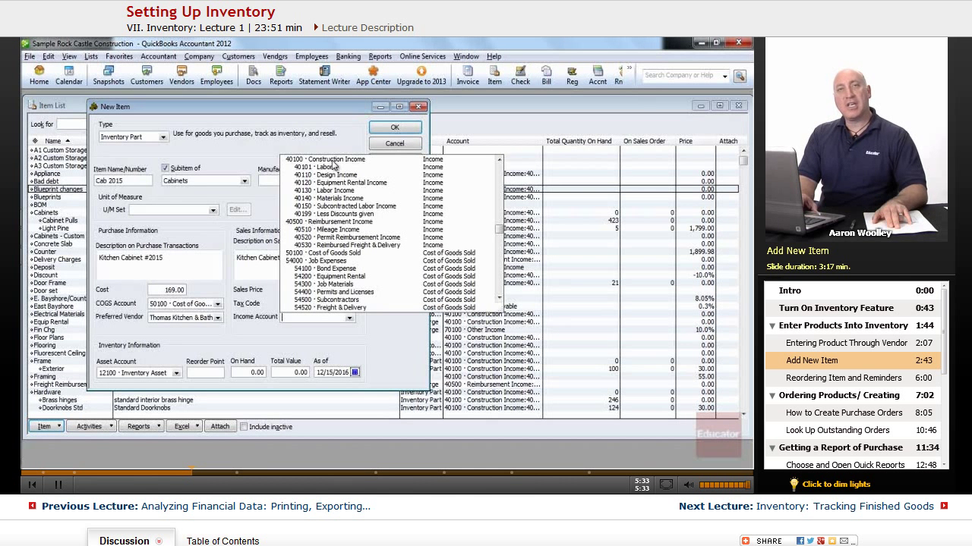
pyautogui.click(331, 200)
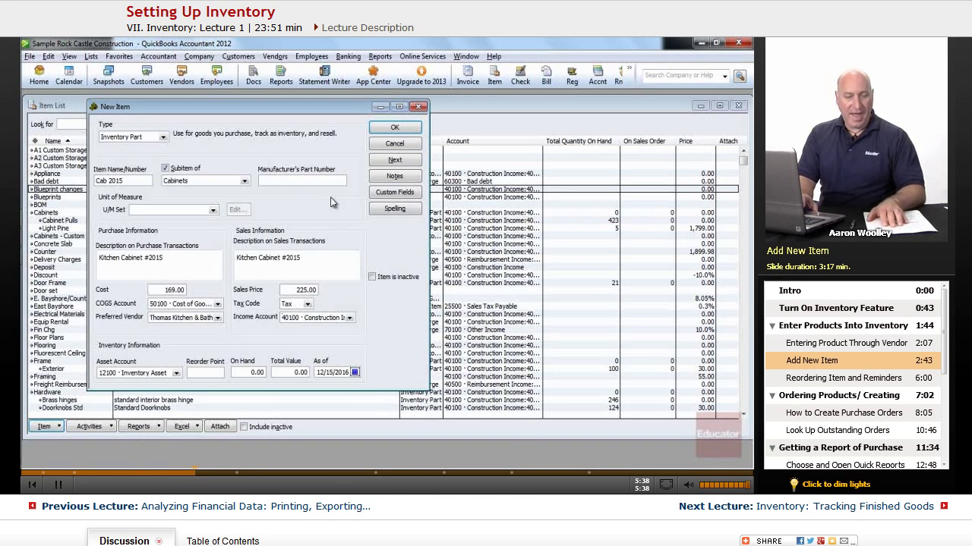
pyautogui.press('Tab')
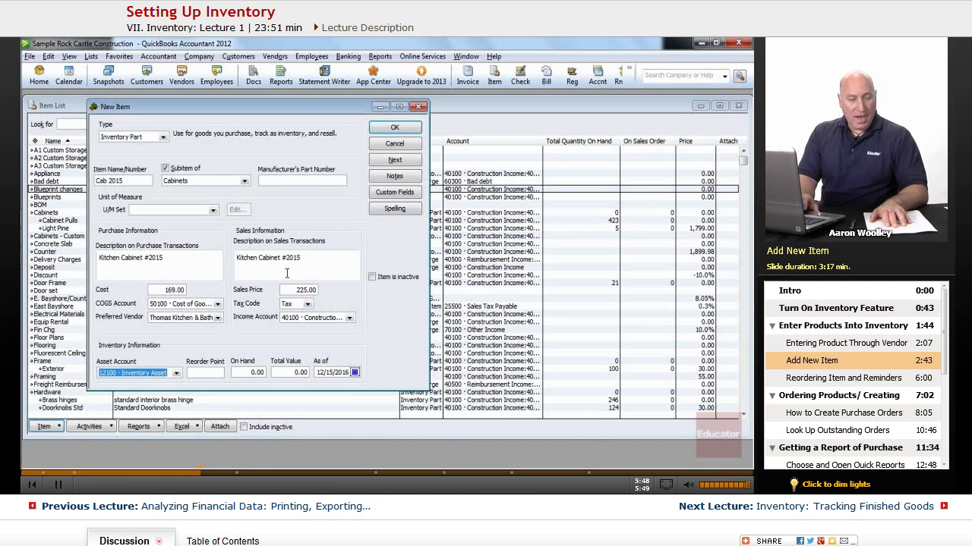
# Enter reorder point 15 and 20 on hand (3,380.00 value), then save Cab 2015
pyautogui.click(202, 373)
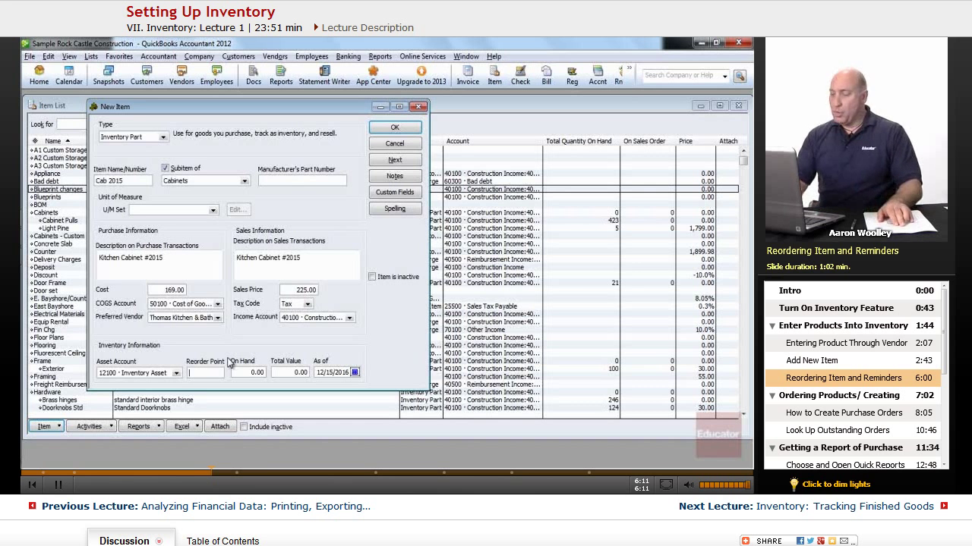
pyautogui.write('15')
pyautogui.press('Tab')
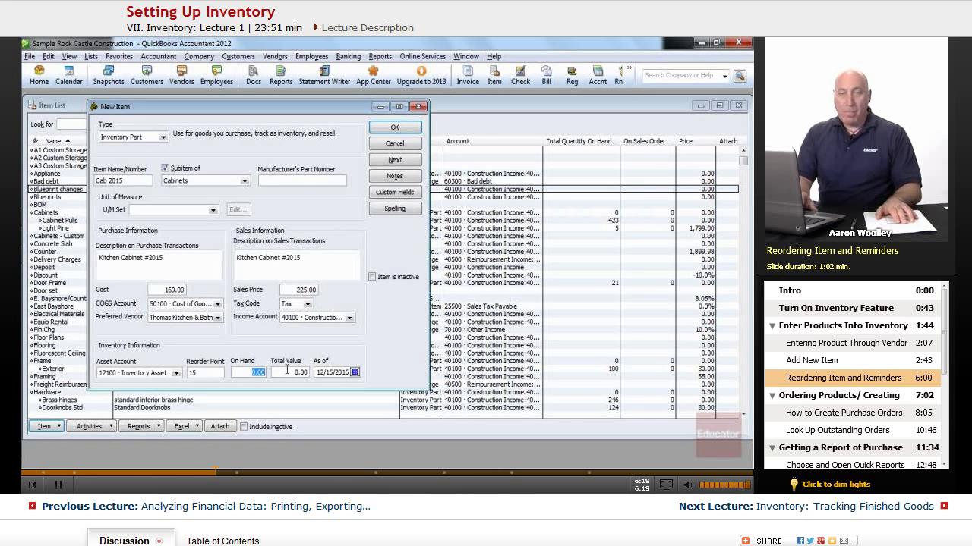
pyautogui.write('20')
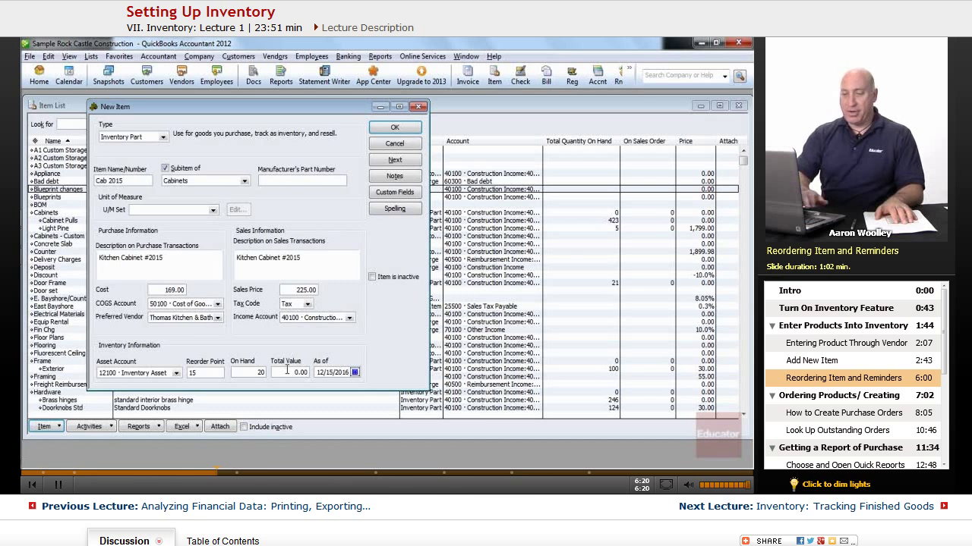
pyautogui.press('Tab')
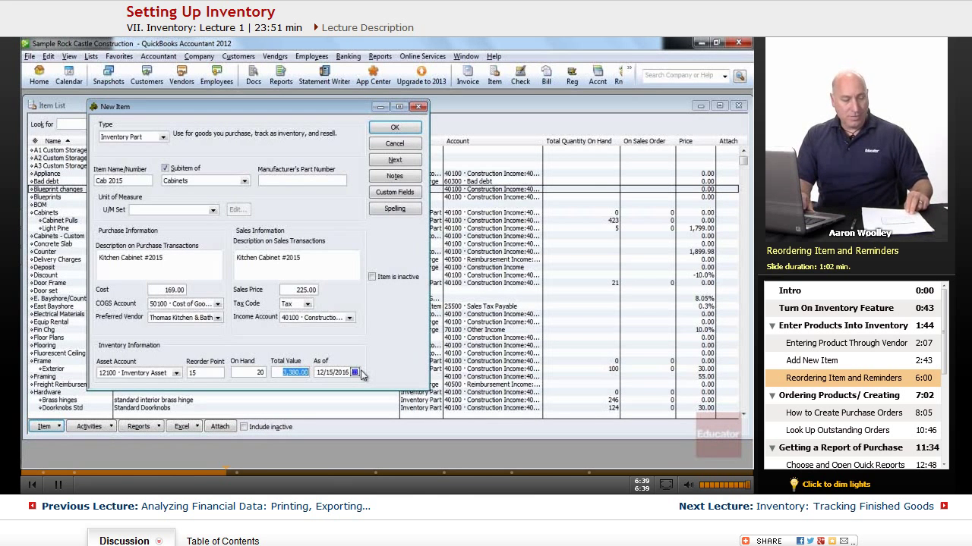
pyautogui.click(398, 130)
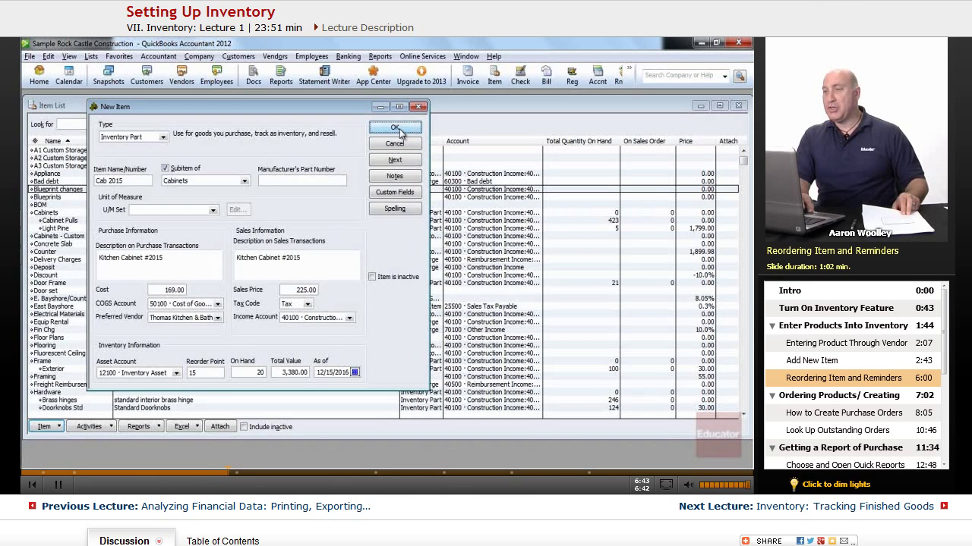